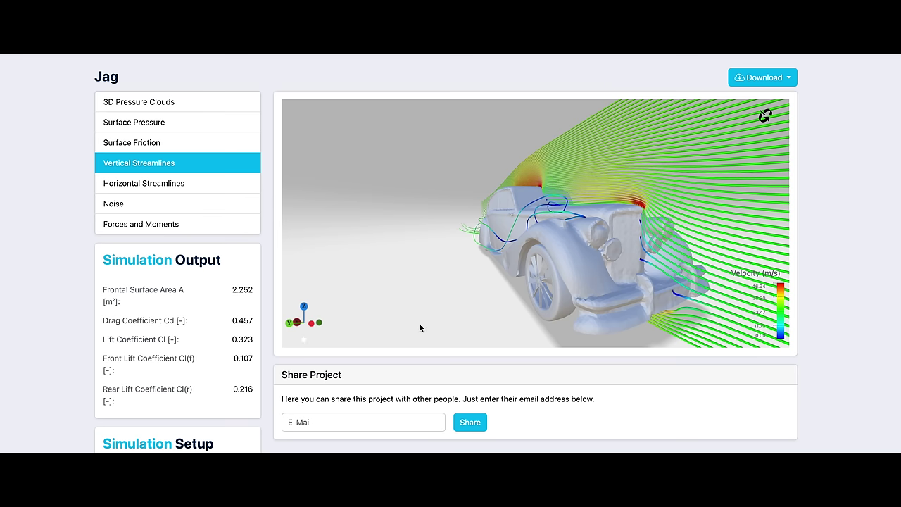
Step: Examine the vertical streamlines around the front and side of the Jag
left_click_drag(585, 284, 465, 283)
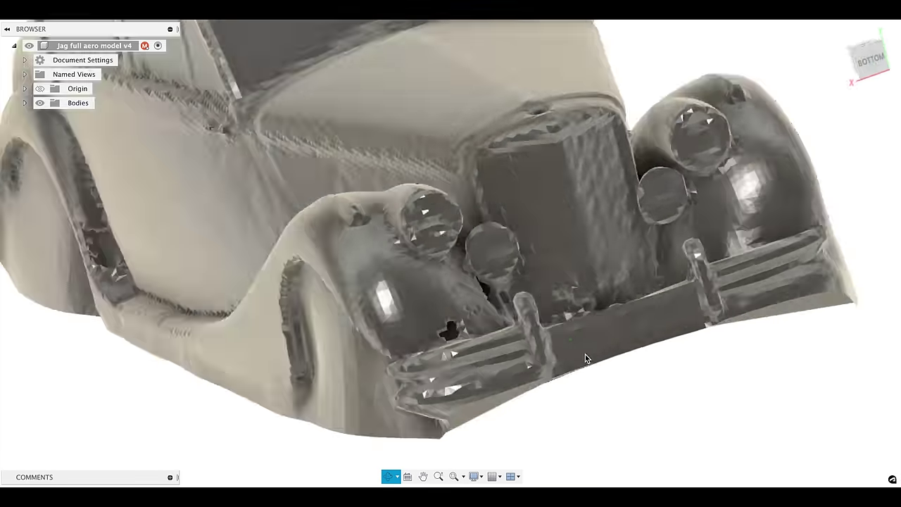
Step: Switch to Fusion and inspect the Jag full aero model's front, side and cut body from several angles
left_click_drag(585, 357, 621, 318)
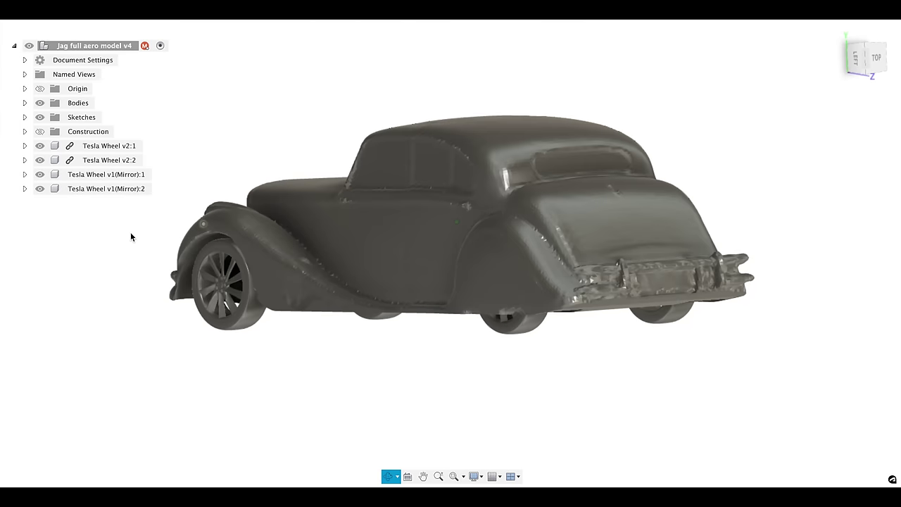
left_click_drag(130, 237, 0, 253)
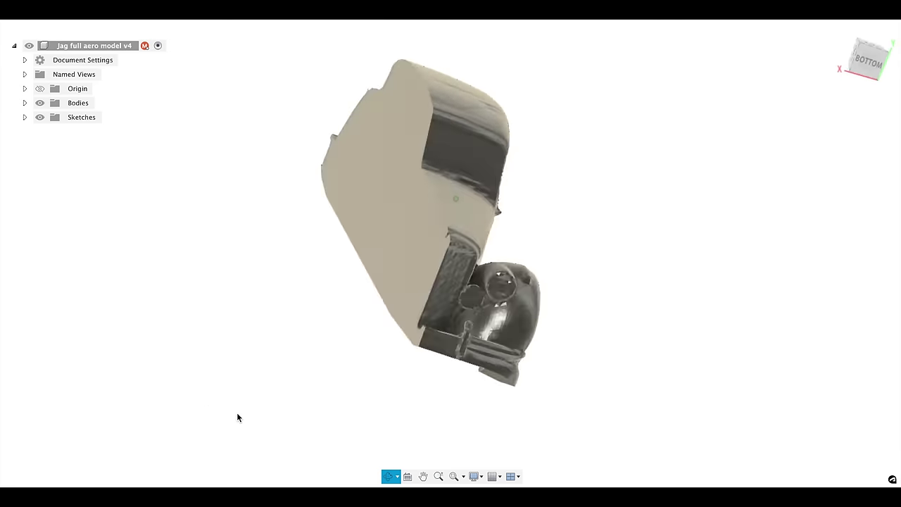
mouse_move(238, 416)
left_mouse_down()
mouse_move(249, 415)
mouse_move(136, 391)
mouse_move(136, 406)
left_mouse_up()
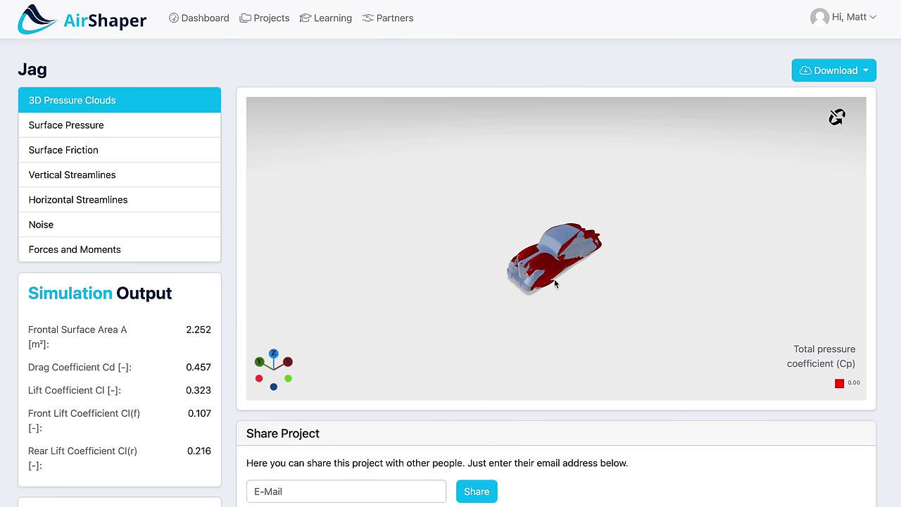
Step: In AirShaper, examine the Jag's 3D pressure clouds and vertical streamlines, and highlight its drag coefficient
scroll(558, 280, "up", 5)
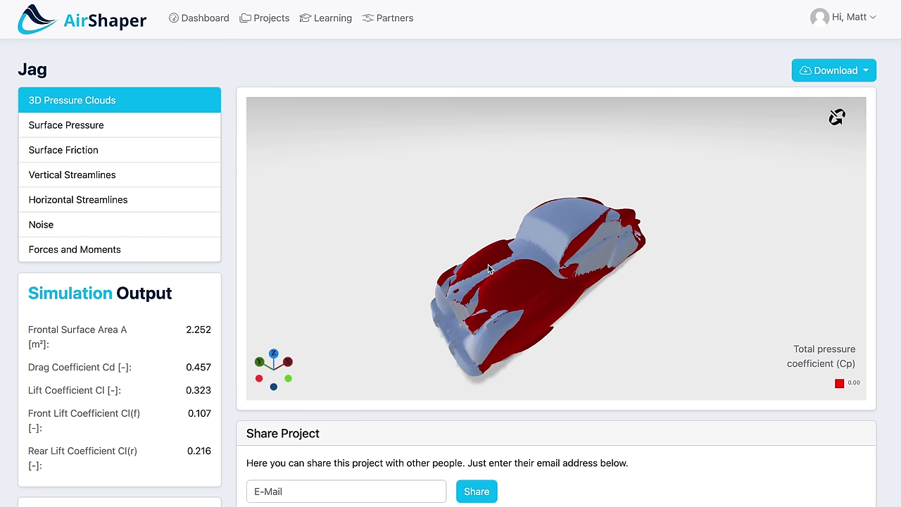
left_click_drag(412, 278, 389, 237)
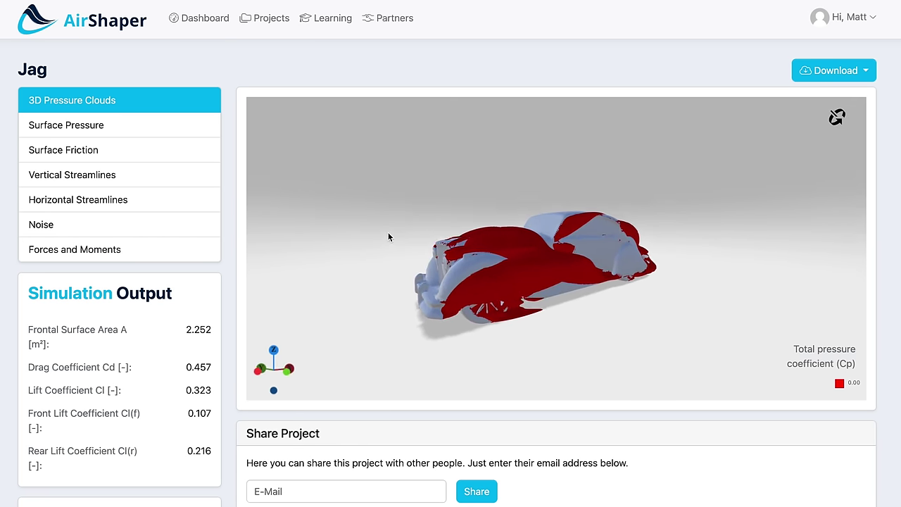
left_click(56, 183)
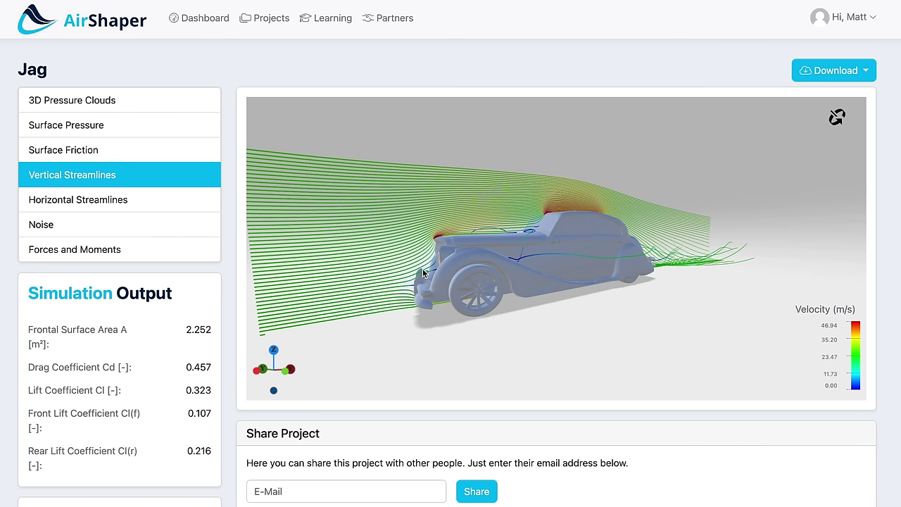
left_click_drag(424, 268, 378, 286)
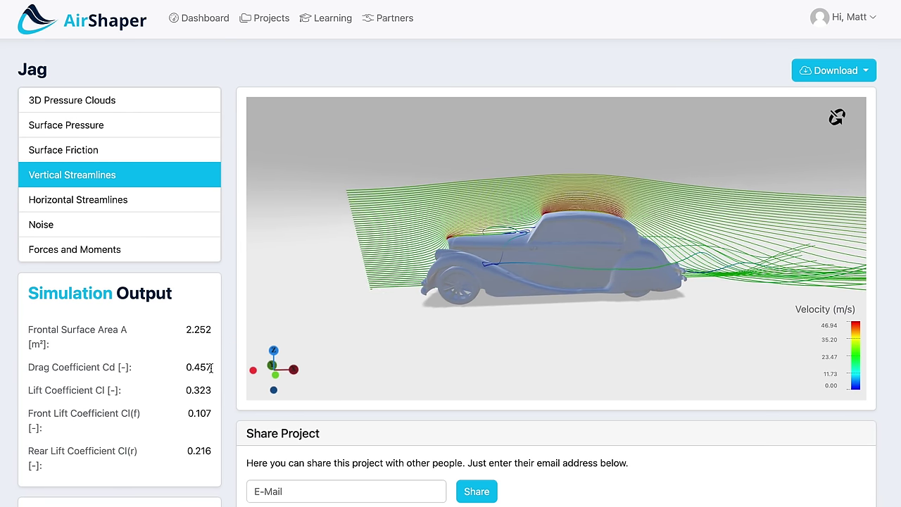
left_click_drag(208, 366, 186, 367)
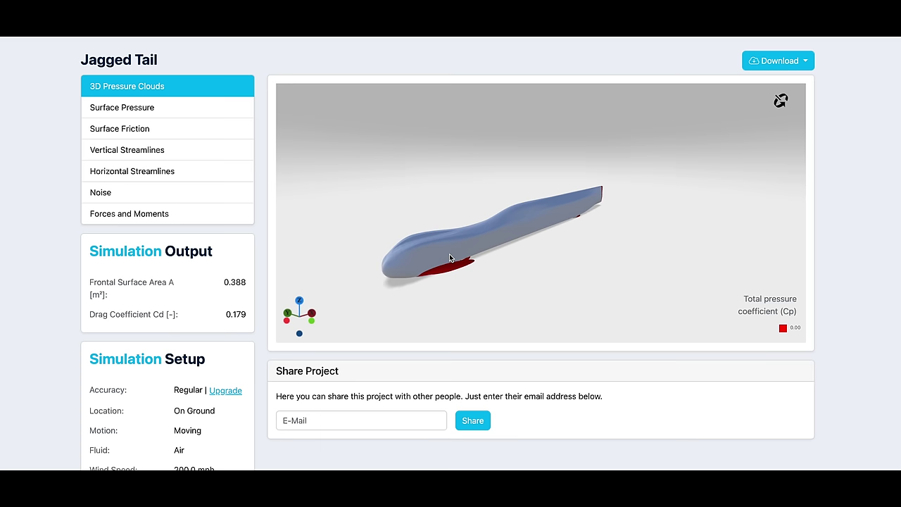
Step: Compare the 3D pressure clouds of the Jagged Tail, Jag Reverse and Jag projects from several angles
mouse_move(449, 253)
left_mouse_down()
mouse_move(538, 220)
mouse_move(462, 245)
left_mouse_up()
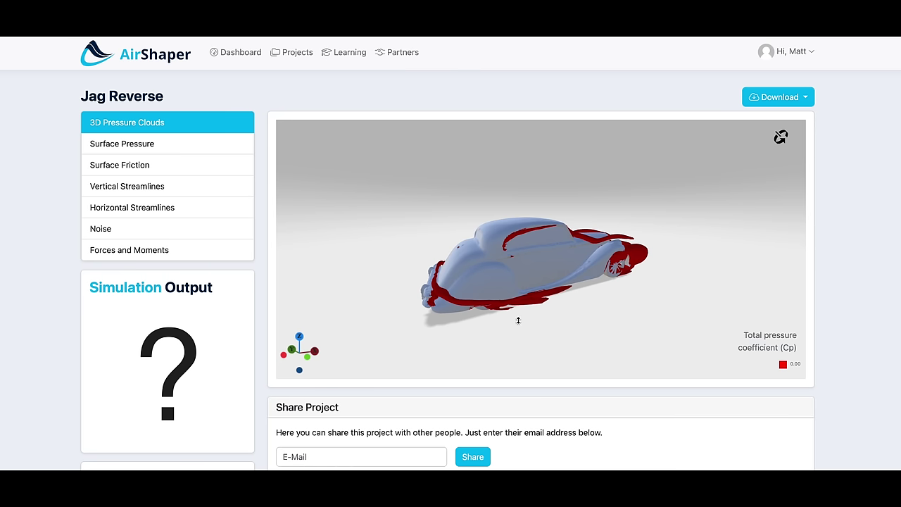
left_click_drag(558, 274, 296, 52)
scroll(548, 273, "up", 3)
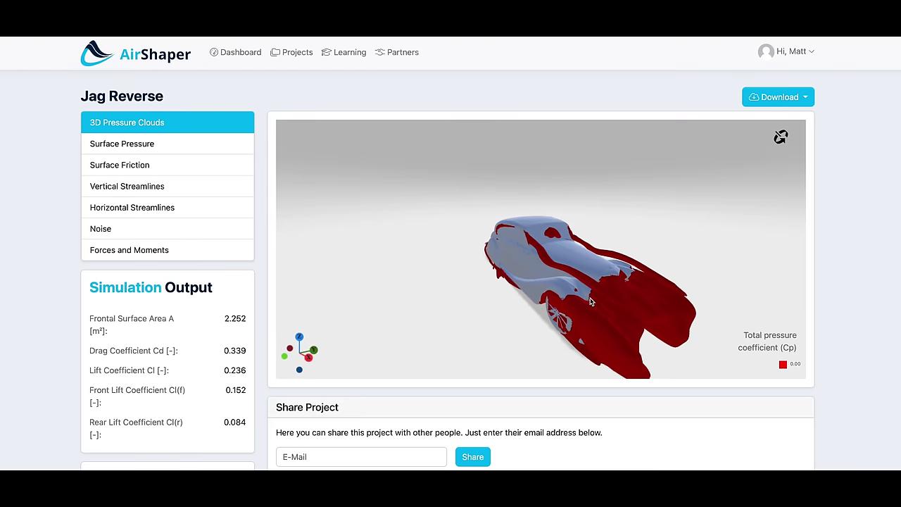
left_click_drag(570, 281, 581, 178)
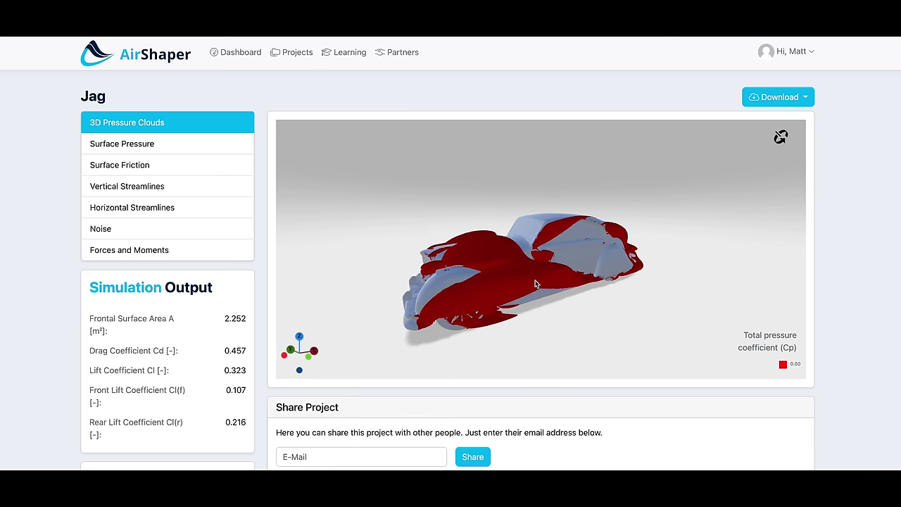
left_click_drag(535, 284, 508, 95)
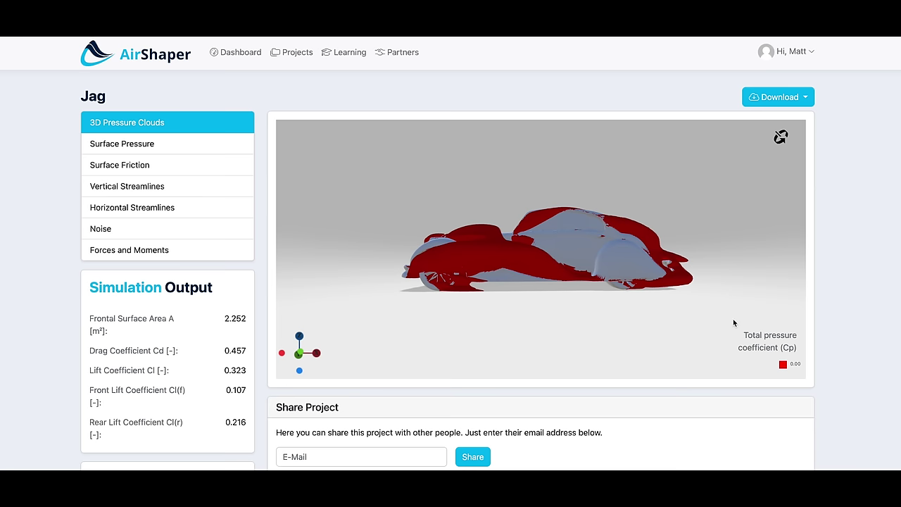
Step: Compare the surface pressure on the Jag Reverse and Jag bodies, viewing each from different sides
left_click(140, 145)
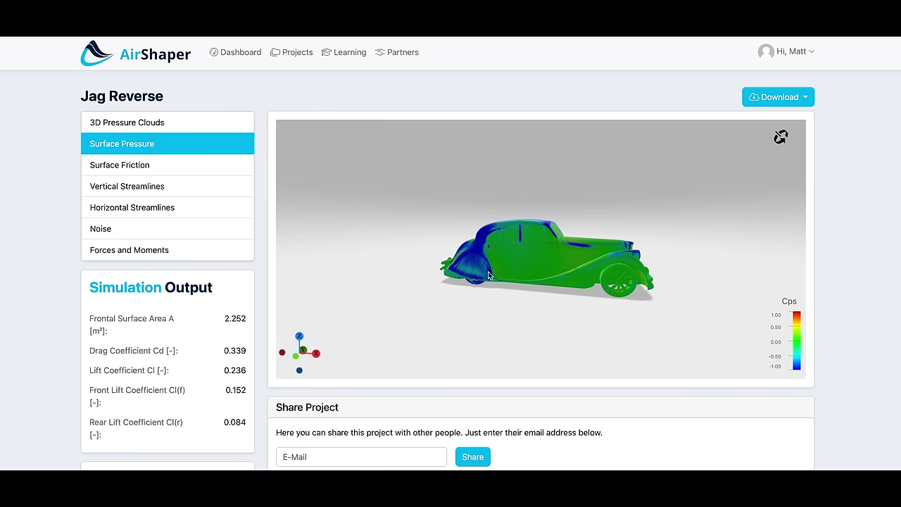
left_click_drag(491, 276, 619, 285)
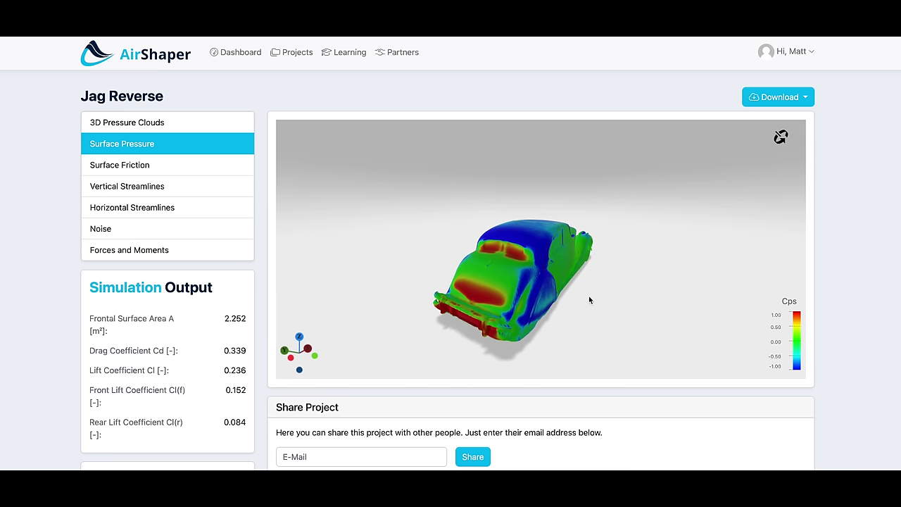
left_click_drag(589, 298, 513, 269)
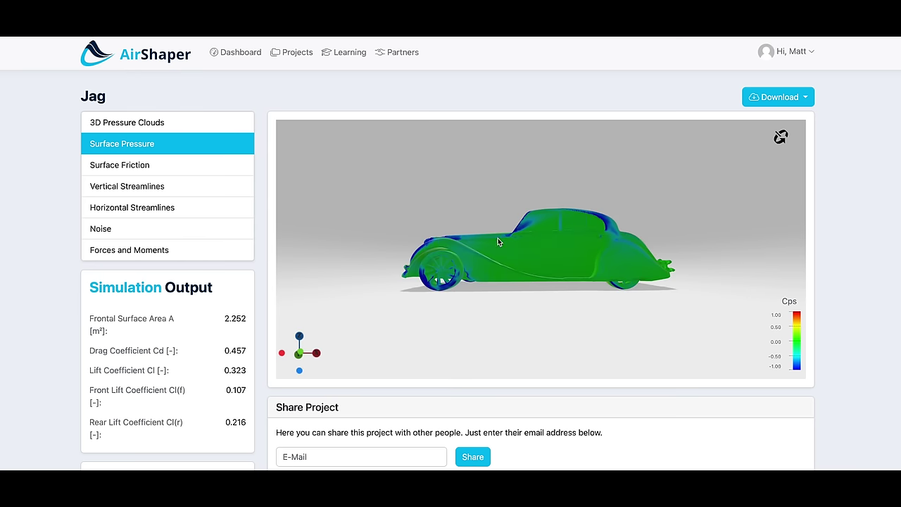
left_click_drag(548, 248, 584, 271)
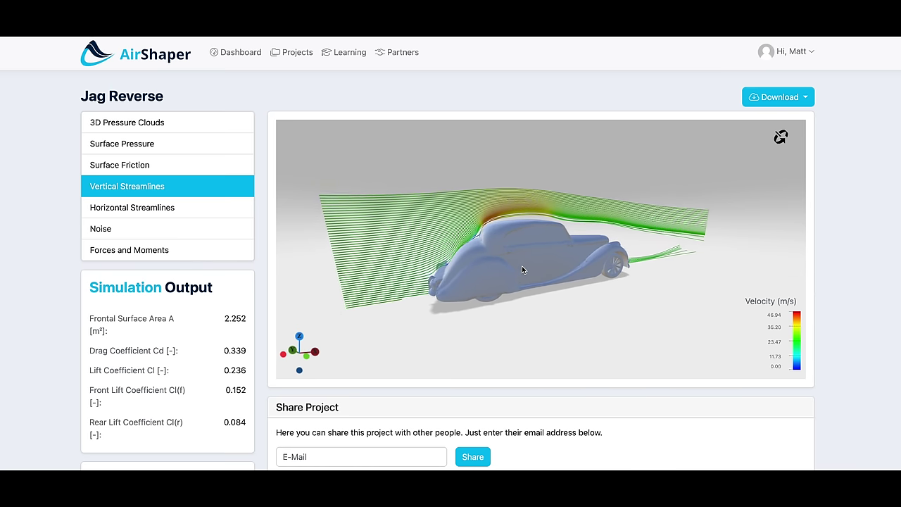
Step: Compare the vertical streamlines over the Jag Reverse and Jag, examining both sides of the Jag
left_click_drag(515, 269, 536, 243)
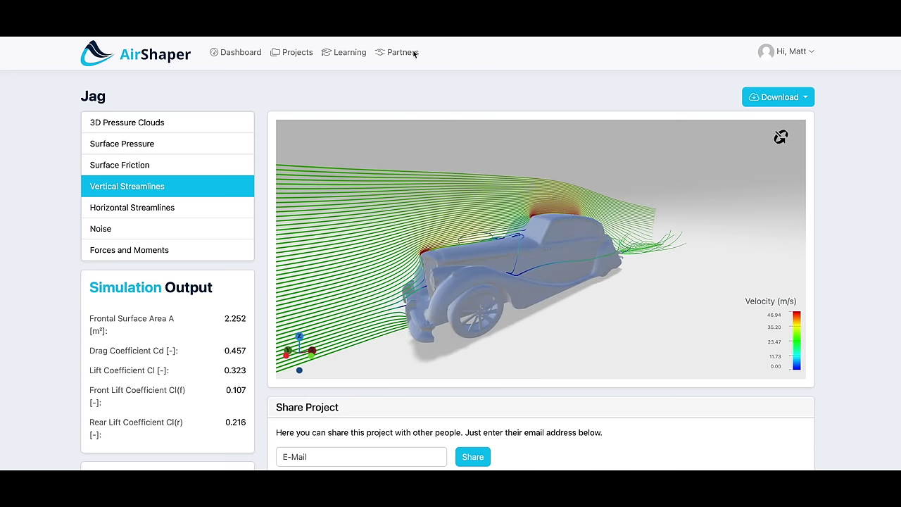
mouse_move(516, 255)
left_mouse_down()
mouse_move(506, 242)
mouse_move(519, 244)
left_mouse_up()
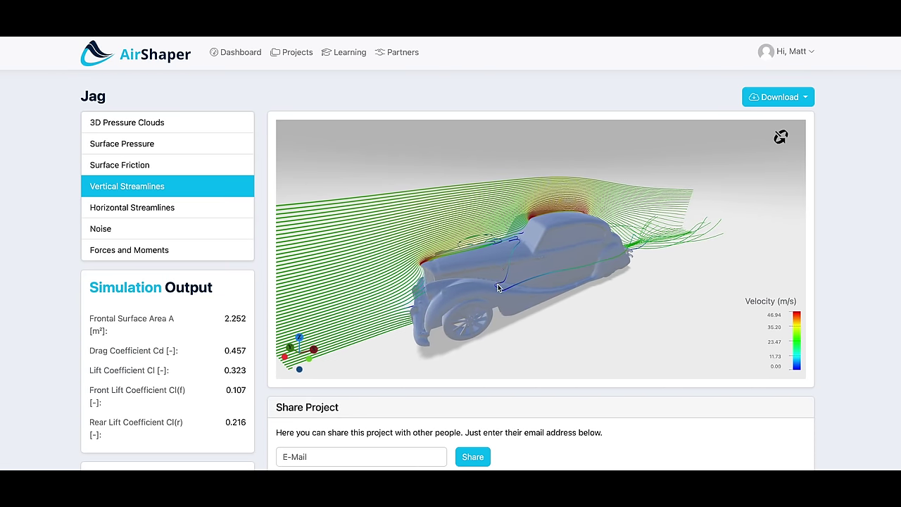
left_click_drag(574, 266, 669, 249)
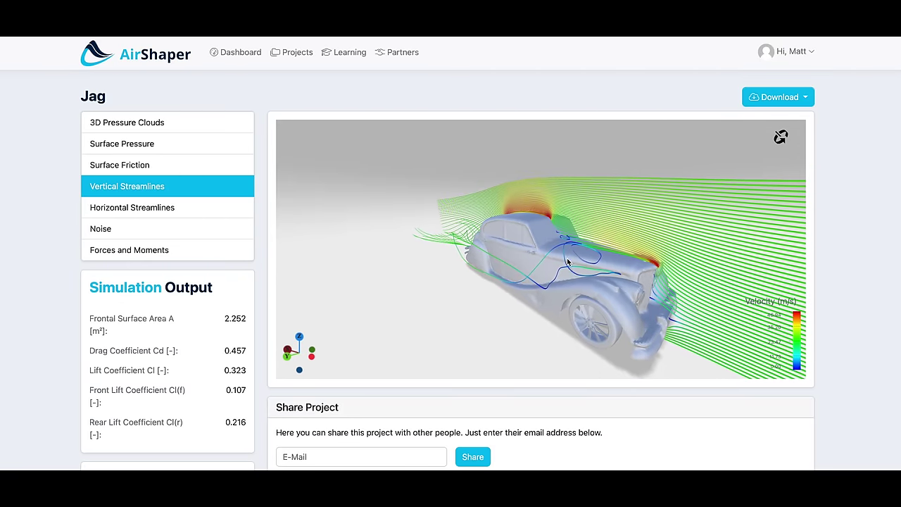
Step: Examine the Jag's noise result and its surface pressure around the body
left_click(118, 229)
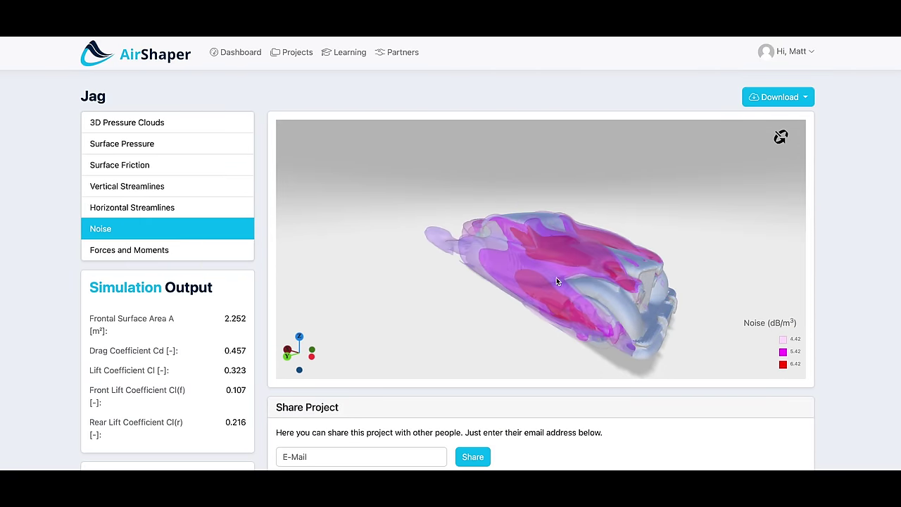
left_click_drag(561, 278, 597, 346)
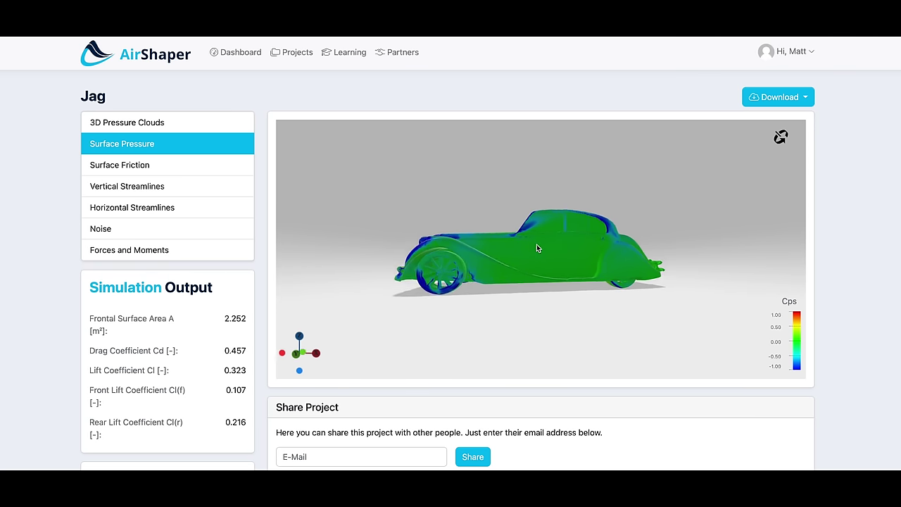
left_click_drag(565, 256, 655, 250)
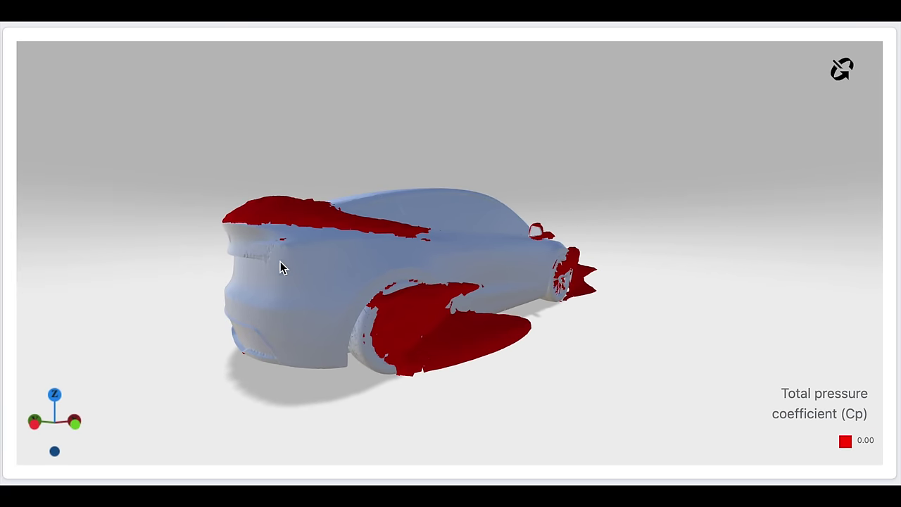
Step: Compare the 3D pressure clouds around the modern car and the reversed Jag
left_click_drag(285, 268, 270, 314)
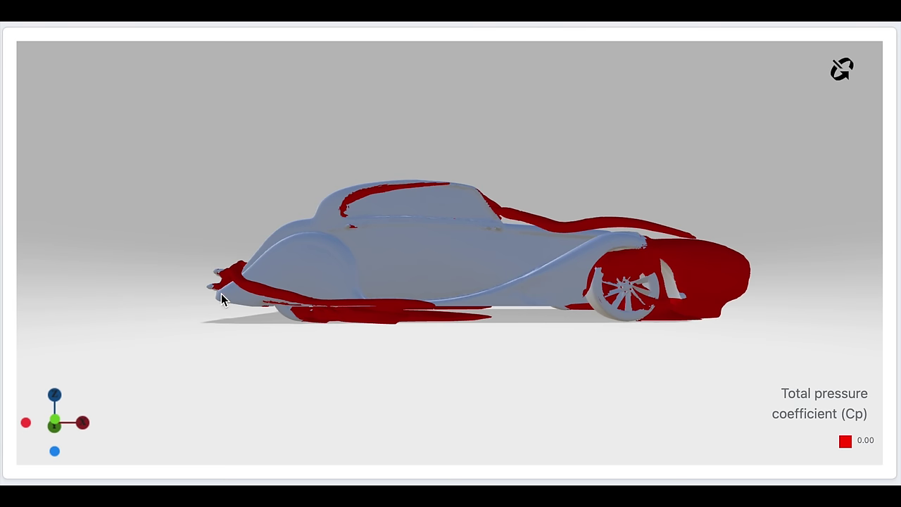
left_click_drag(222, 300, 481, 284)
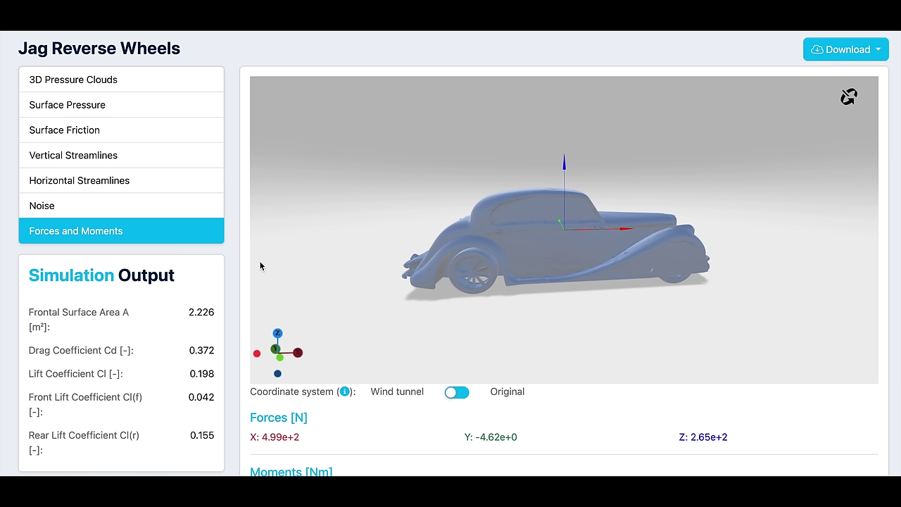
Step: Display the 3D pressure clouds of Jag Reverse Wheels and examine them around the body and wheels
left_click(87, 85)
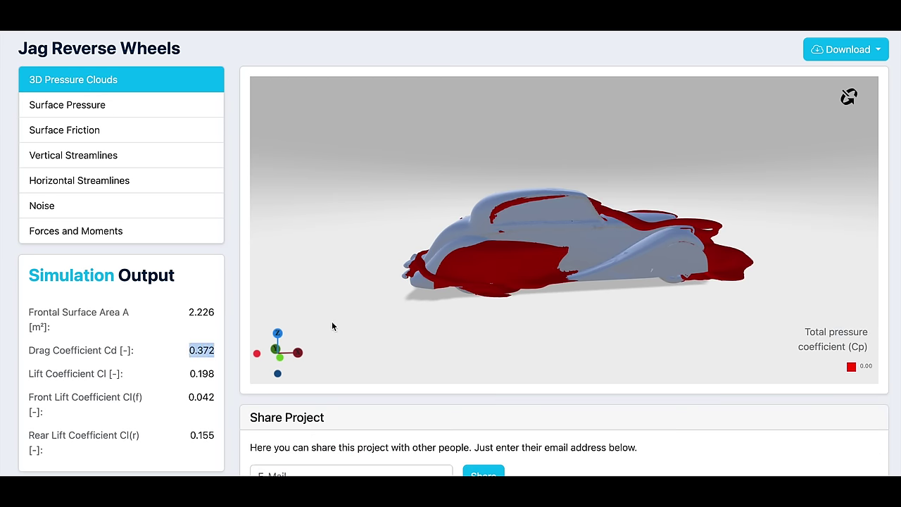
left_click_drag(602, 263, 625, 264)
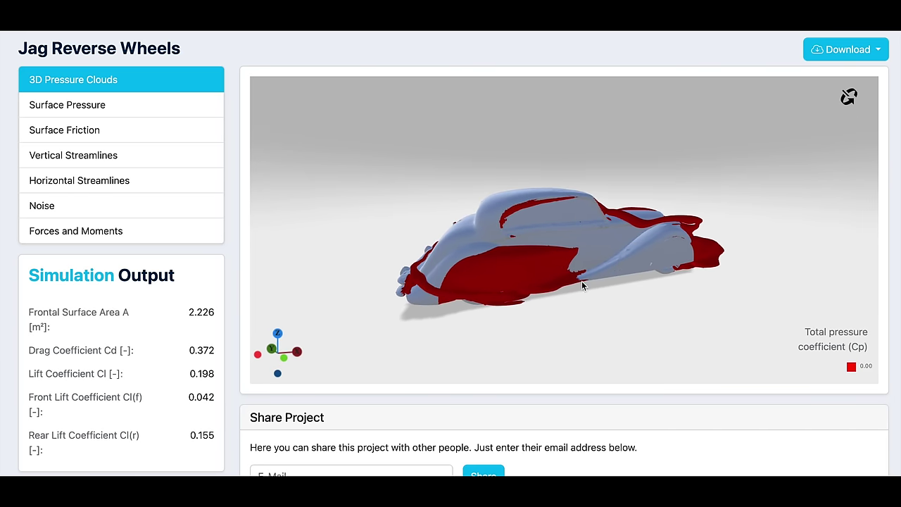
left_click_drag(474, 273, 495, 189)
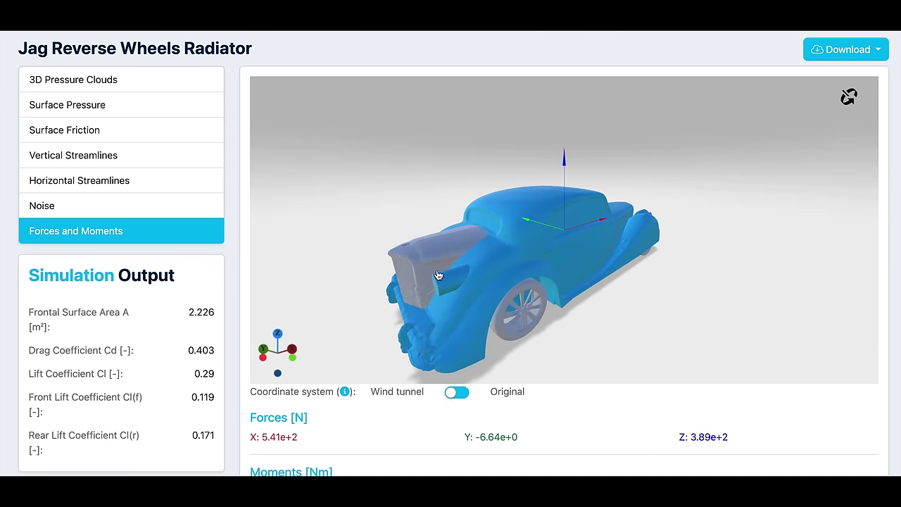
Step: Examine the 3D pressure clouds of Jag Reverse Wheels Radiator and display its vertical streamlines
left_click_drag(434, 272, 389, 252)
left_click(89, 88)
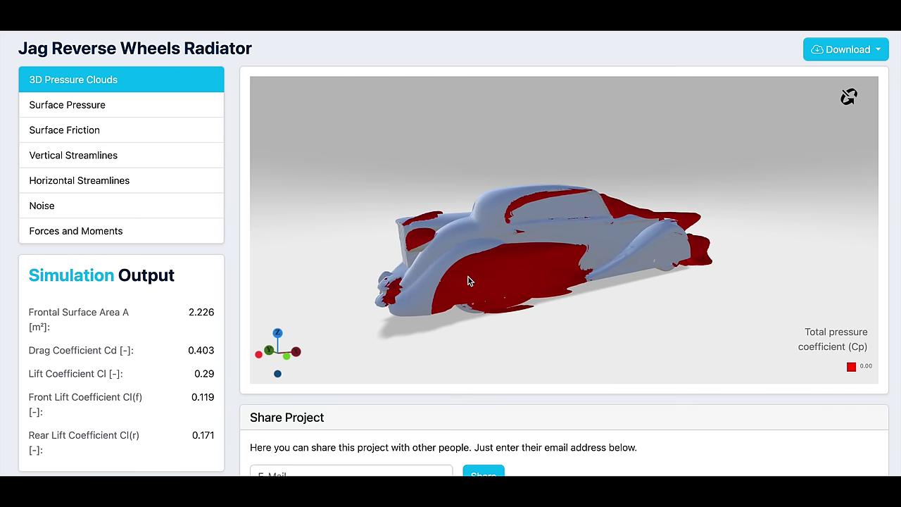
left_click_drag(491, 288, 552, 275)
left_click(114, 161)
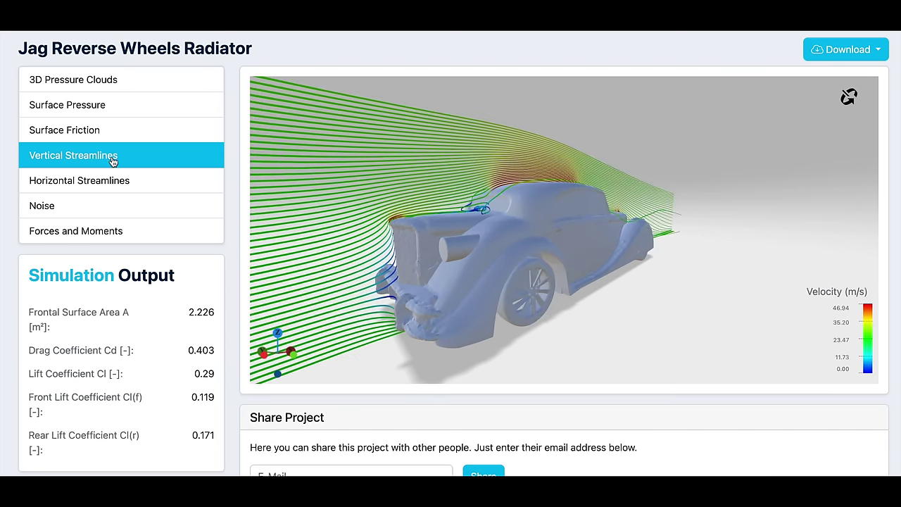